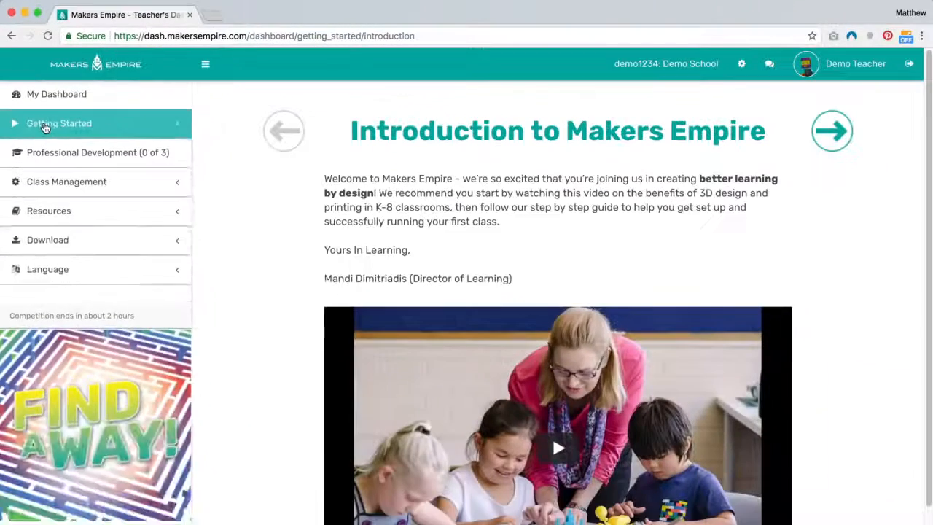
Browse the Getting Started guide steps: Login, Watch This, Add a class, Add students, Login with your class
click(88, 249)
click(40, 170)
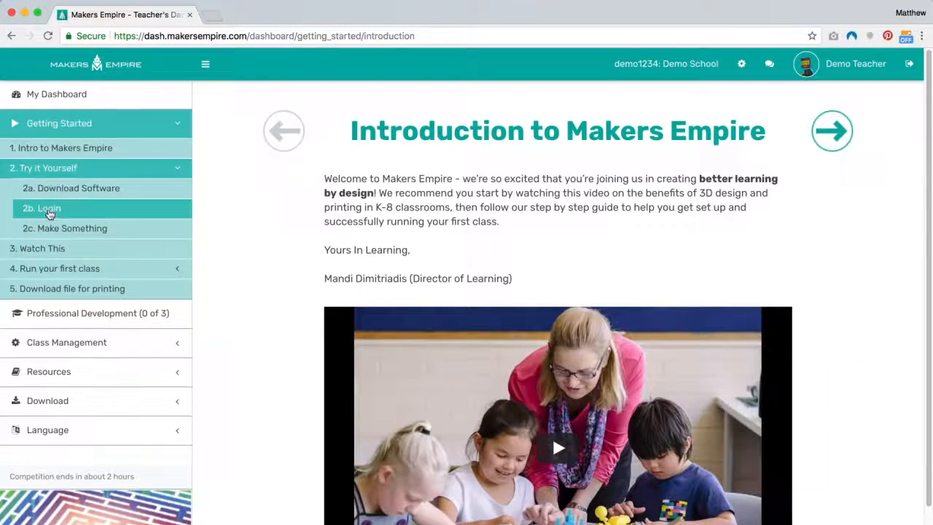
click(48, 210)
click(33, 250)
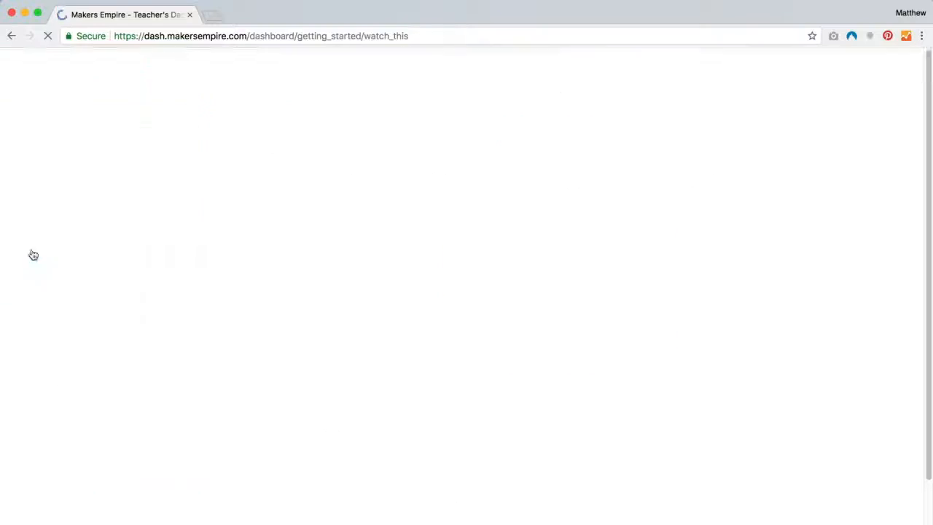
click(44, 249)
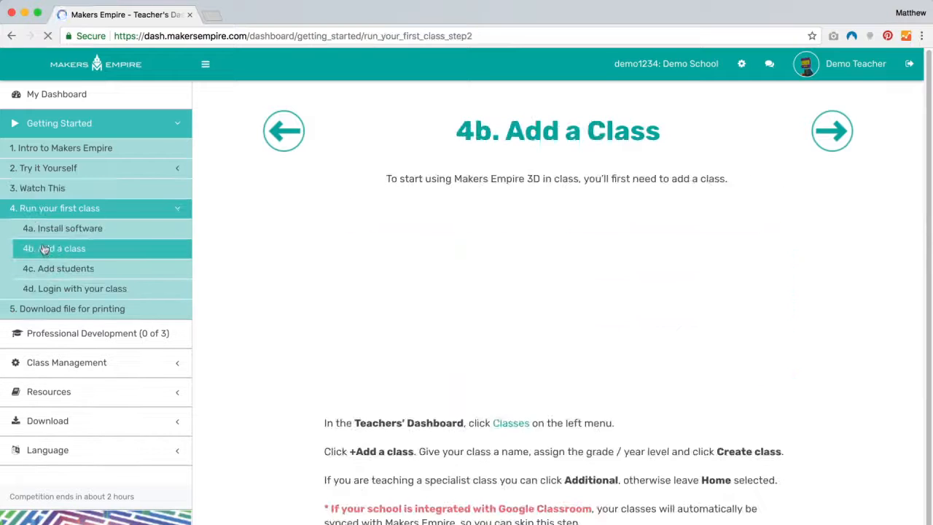
click(46, 269)
click(45, 289)
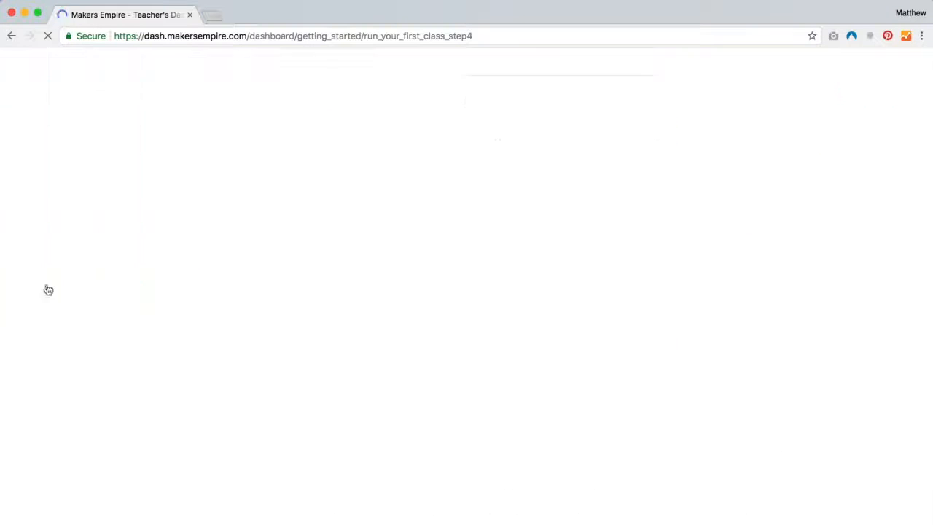
Expand the Google and Individual Login instructions, then return to My Dashboard
click(406, 243)
scroll(931, 260, down, 4)
scroll(931, 260, up, 4)
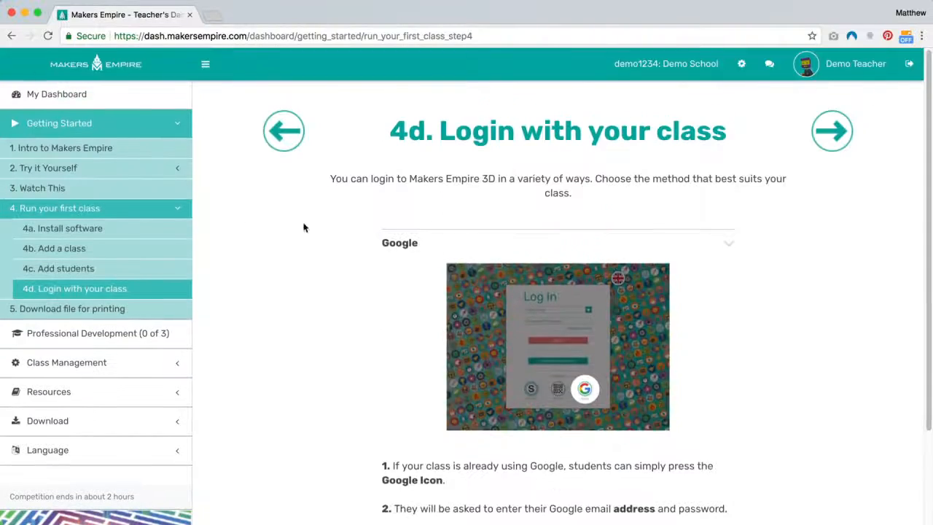
click(405, 243)
click(404, 353)
drag(924, 235, 555, 2)
click(65, 95)
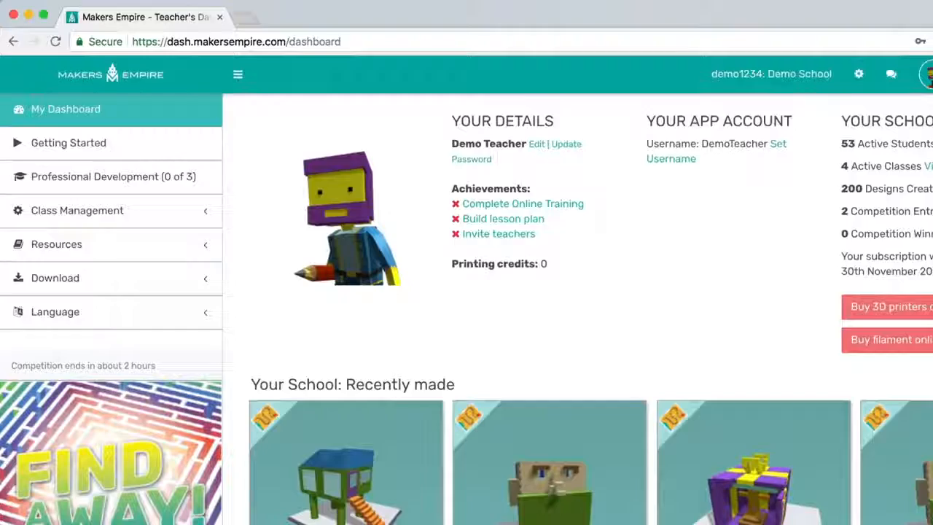
Scroll down the dashboard home page
mouse_move(929, 95)
mouse_down()
mouse_move(929, 365)
mouse_move(927, 80)
mouse_up()
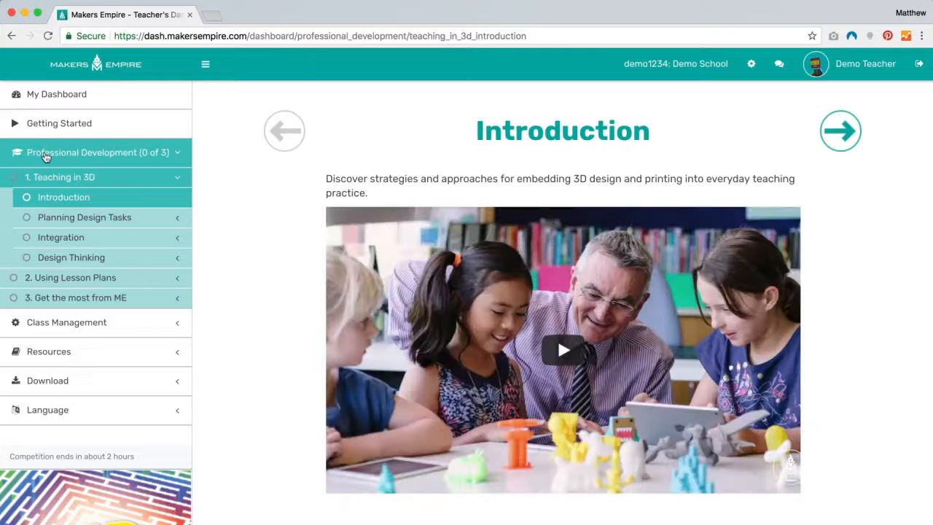
Play the introduction video and go through the Planning Design Tasks and Design Thinking lessons and quiz
click(568, 353)
click(68, 219)
click(62, 239)
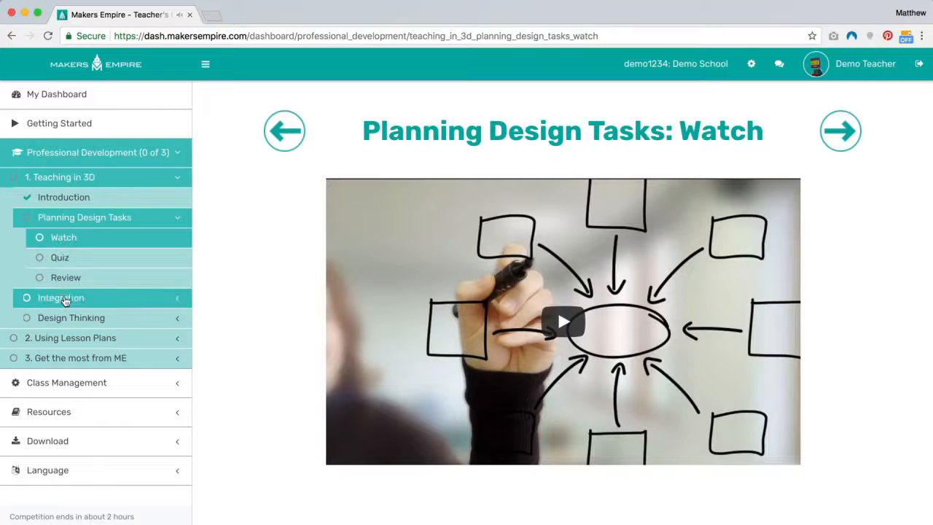
click(63, 299)
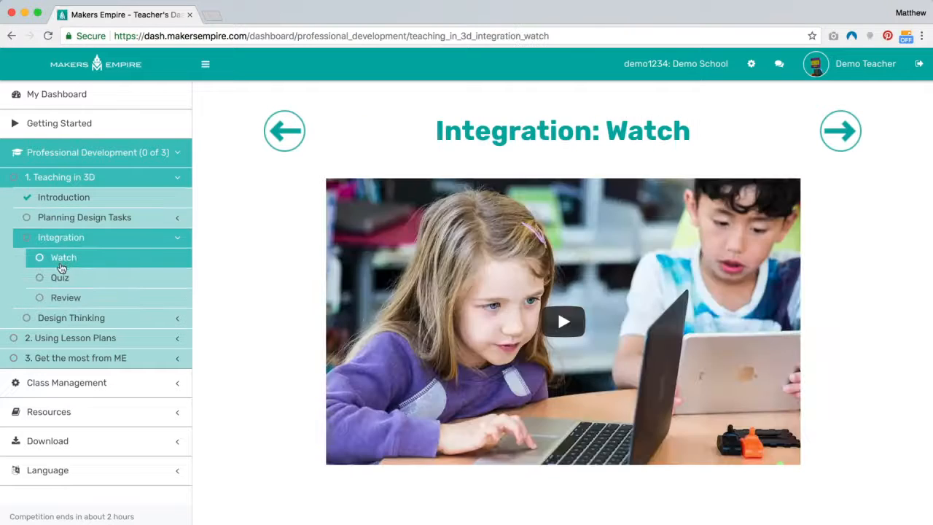
click(60, 320)
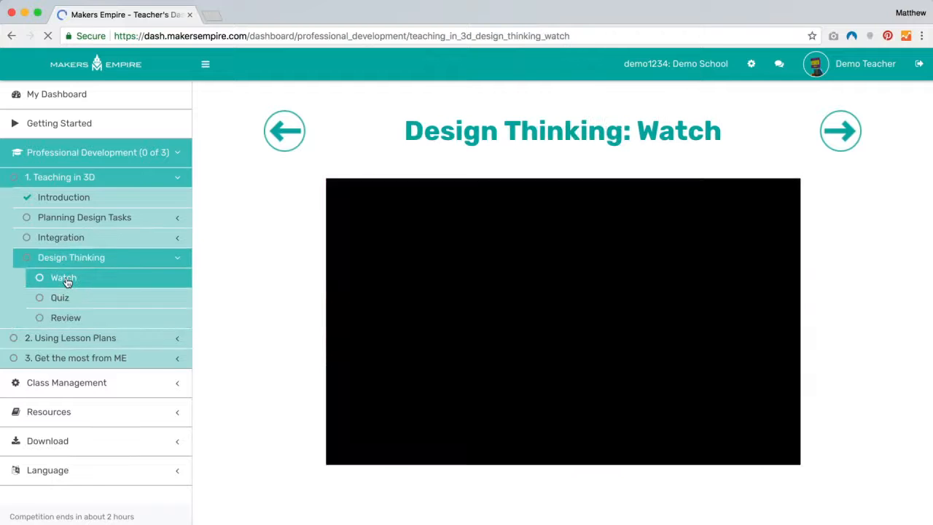
click(60, 299)
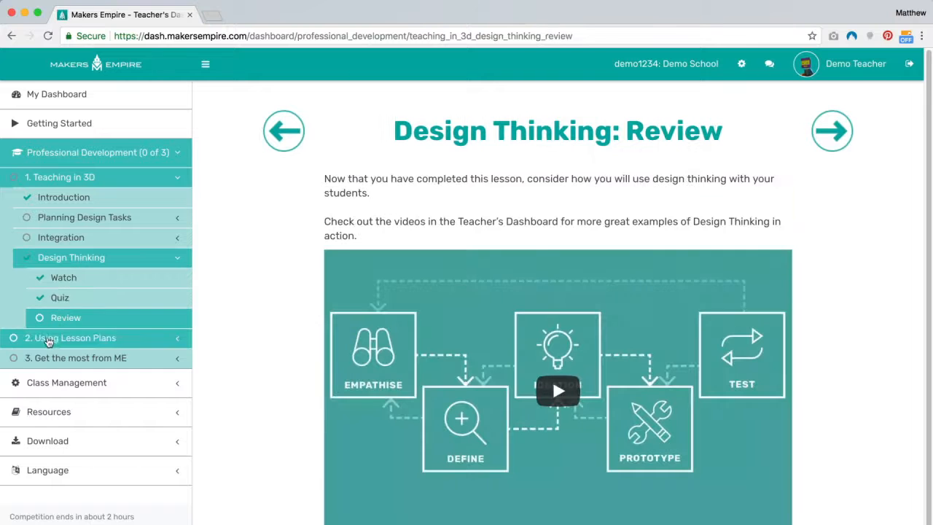
Open the Lesson Library and Creating and Sharing watch lessons under Using Lesson Plans
click(62, 337)
click(59, 236)
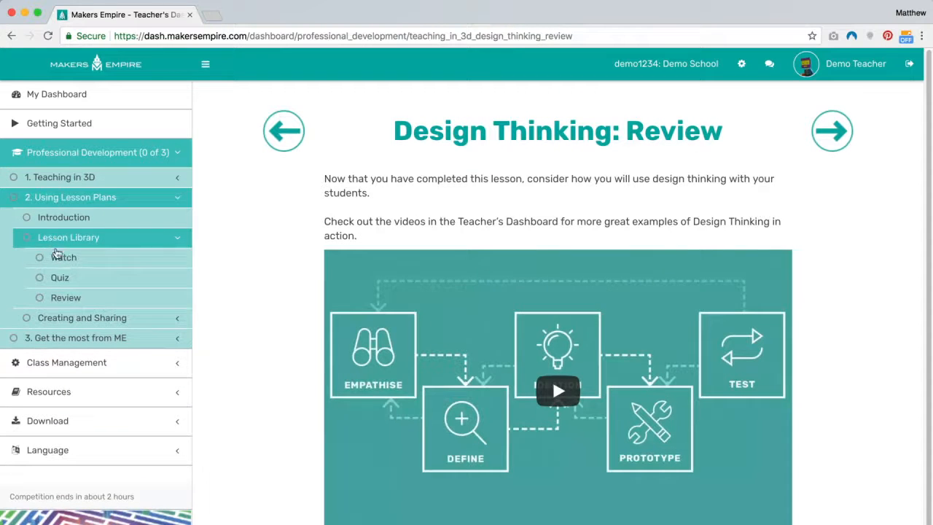
click(61, 257)
click(67, 319)
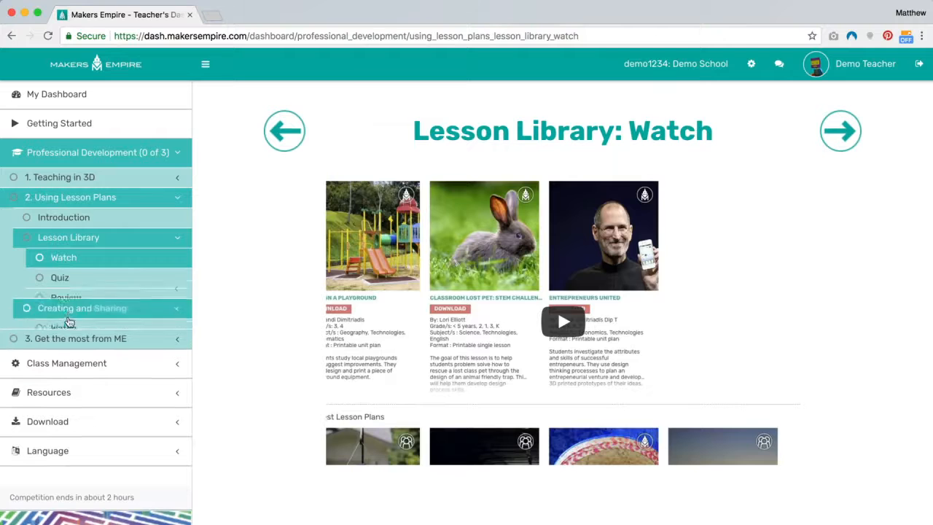
click(66, 283)
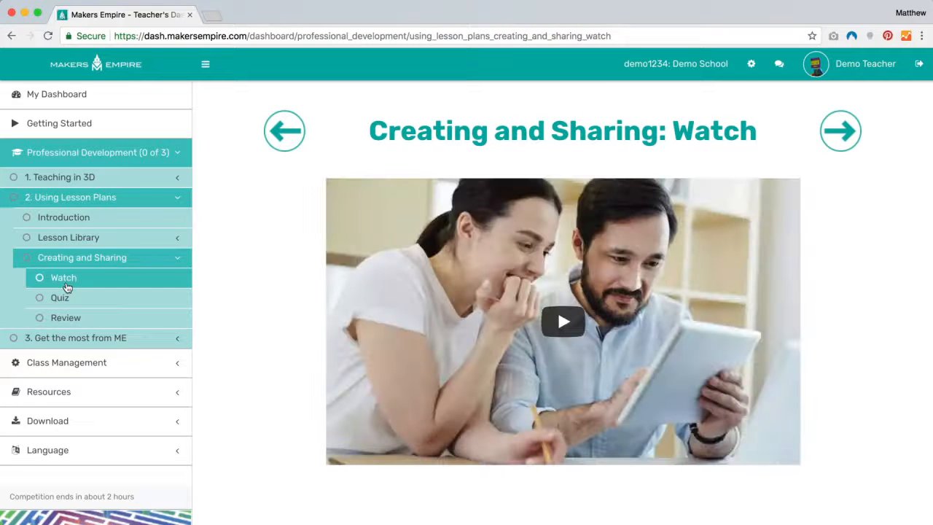
Go through the Deeper Engagement watch lesson, quiz and review under Get the most from ME
click(70, 340)
click(80, 258)
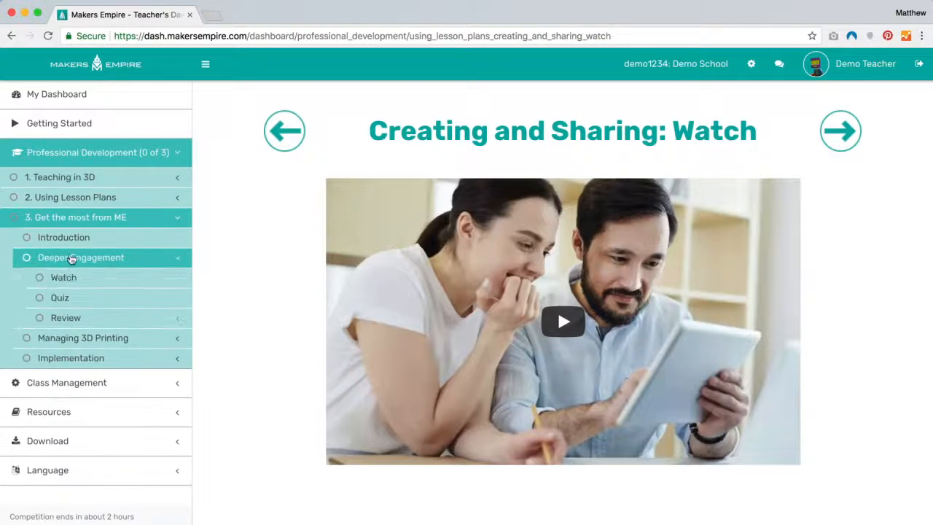
click(67, 280)
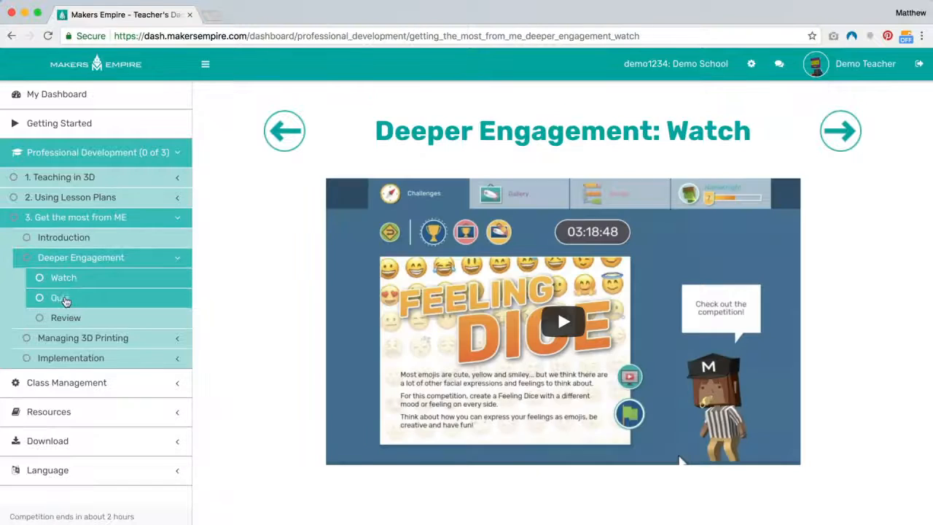
click(64, 300)
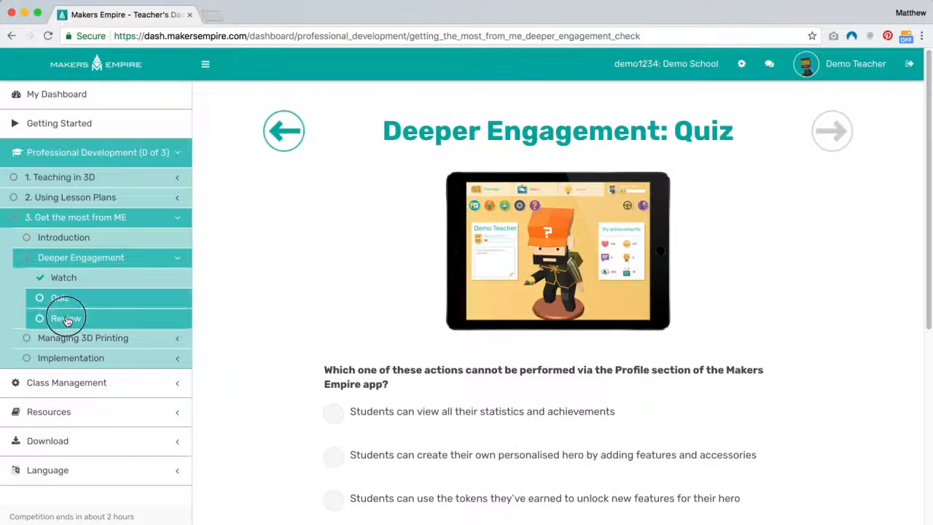
click(65, 319)
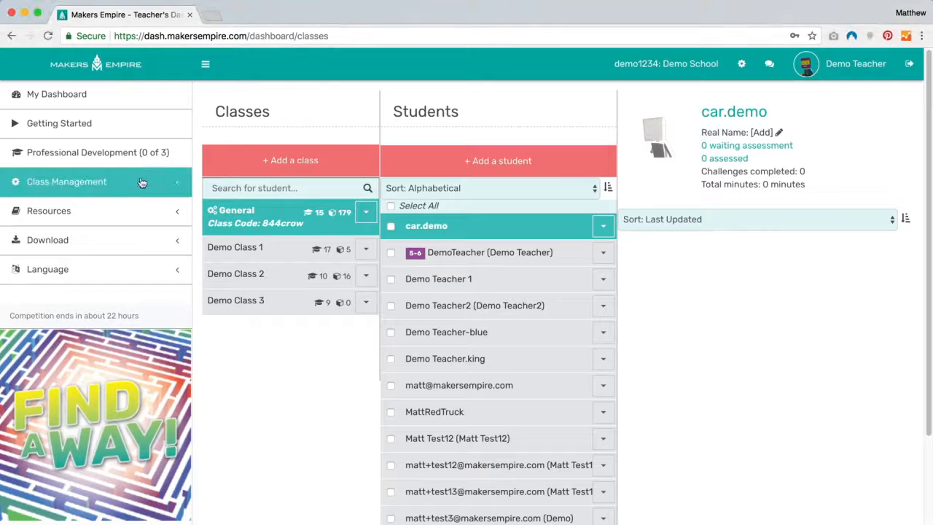
Show the Demo Class 2 students and view one student's profile
click(269, 367)
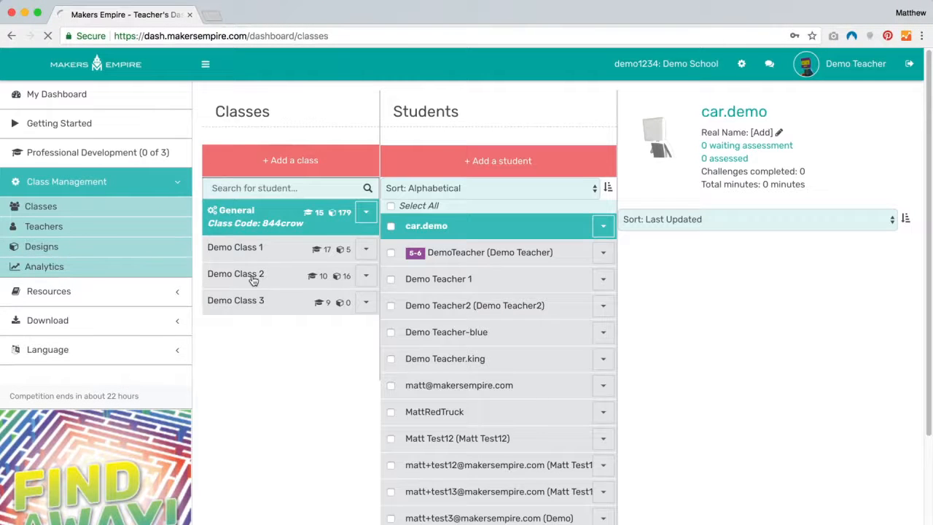
click(426, 255)
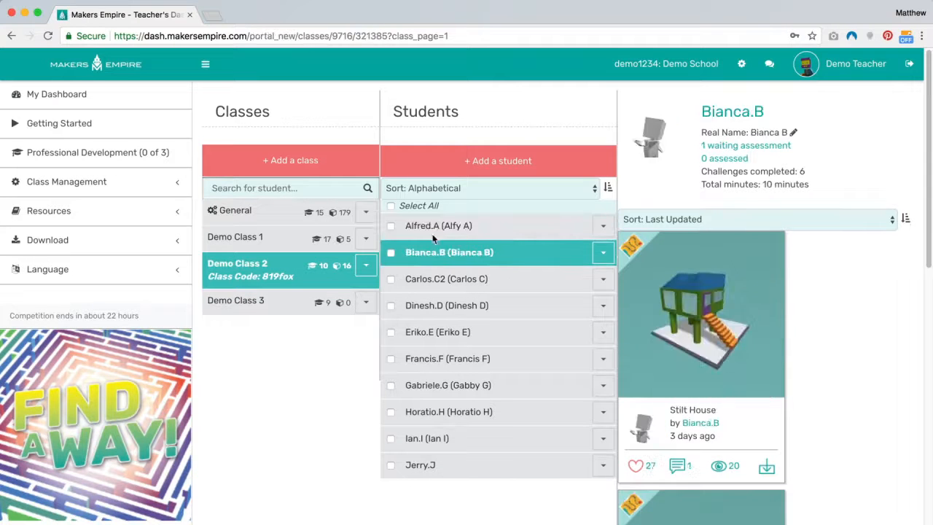
click(435, 228)
Create a new student with a username, in Demo Class 2 at curriculum level K-2
click(499, 168)
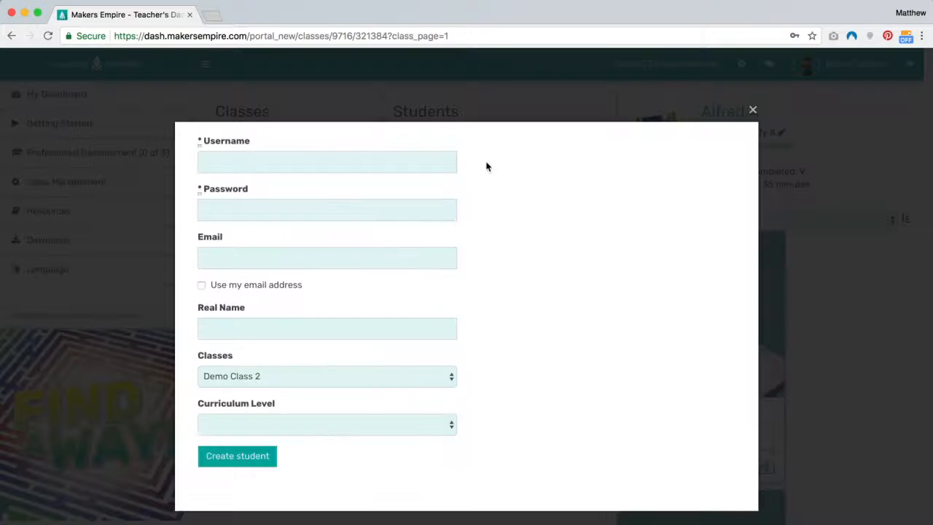
click(328, 162)
text(Karl Karlson)
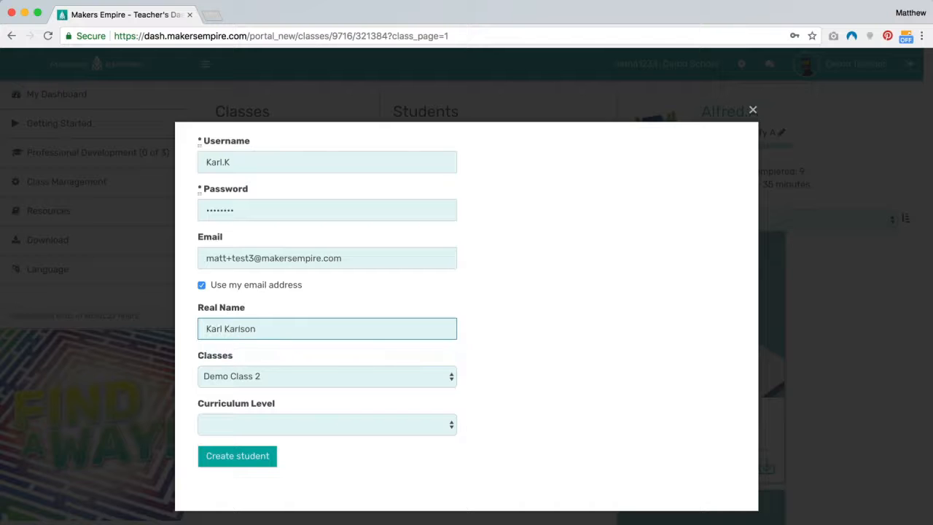
click(340, 382)
click(340, 377)
click(310, 425)
click(309, 436)
click(252, 458)
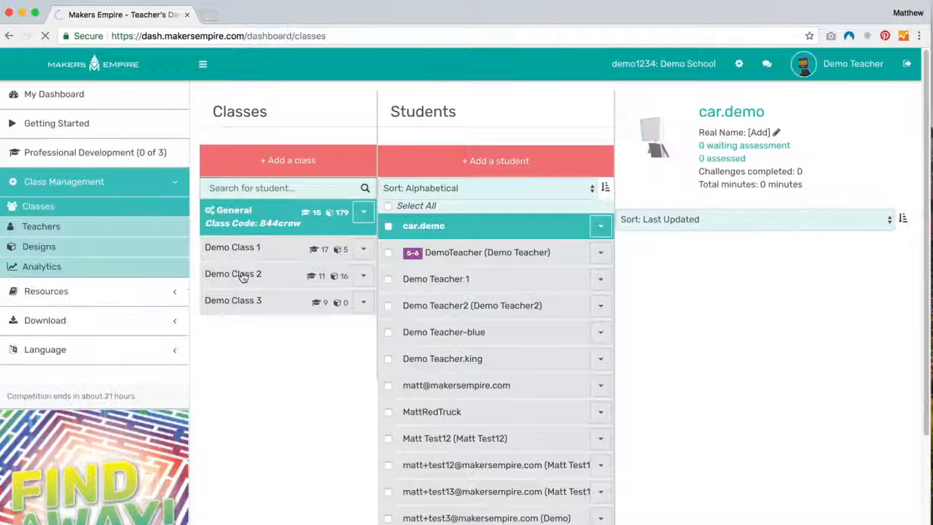
Open a Demo Class 2 student's design portfolio and scroll through it
click(244, 275)
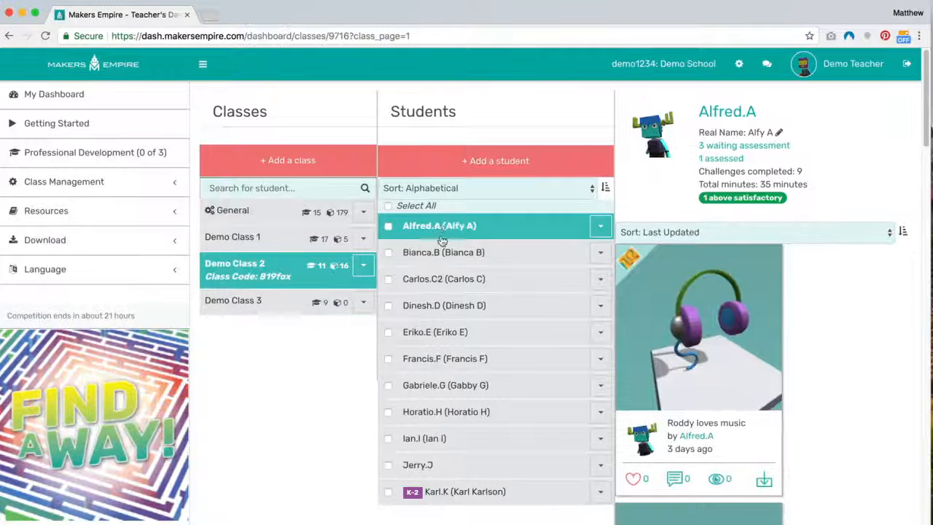
click(727, 113)
scroll(911, 214, down, 3)
Open the Fierce Chest design, focus its comment box, and expand the Resources section
click(824, 215)
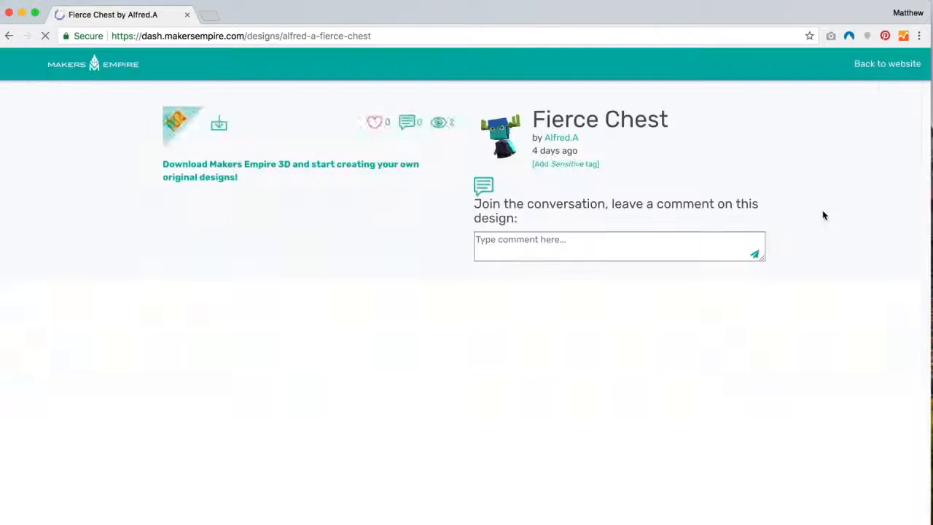
click(601, 239)
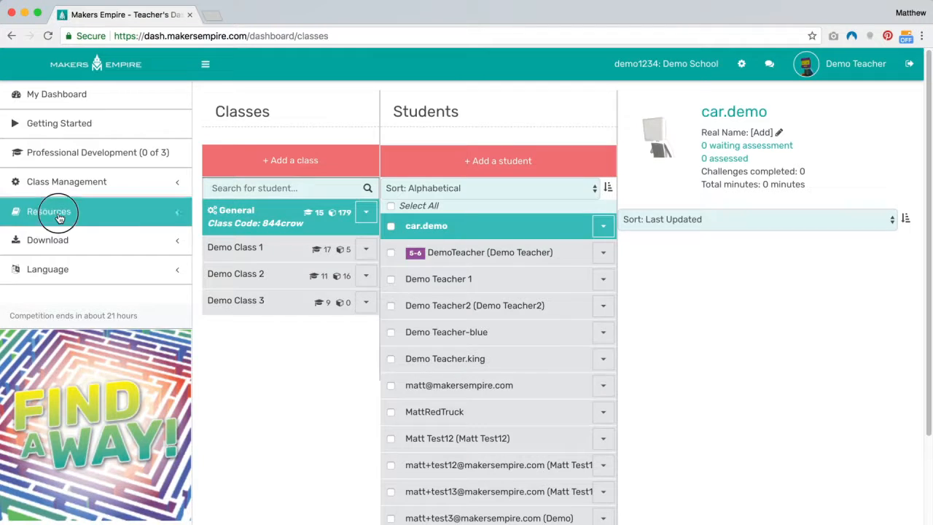
click(60, 216)
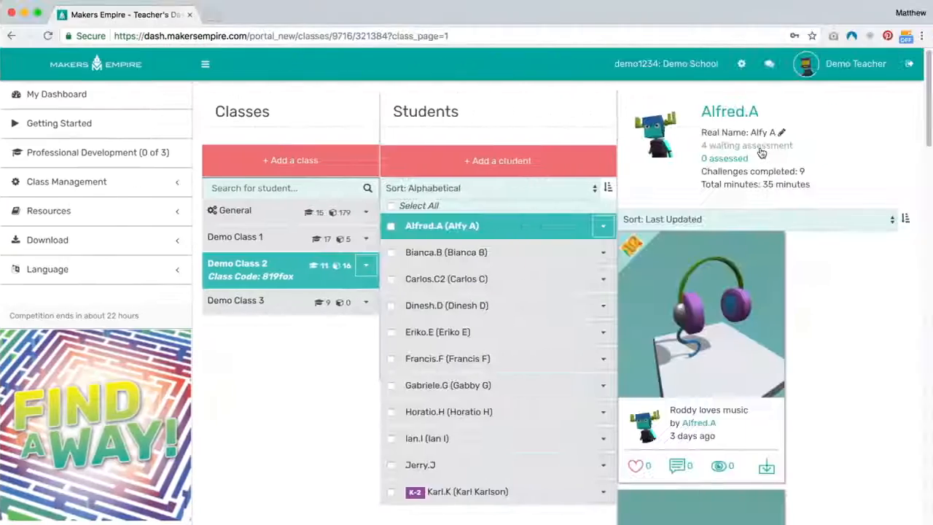
Grade the waiting headphones design Above Satisfactory with 3 bonus tokens, then close the assessment
click(760, 147)
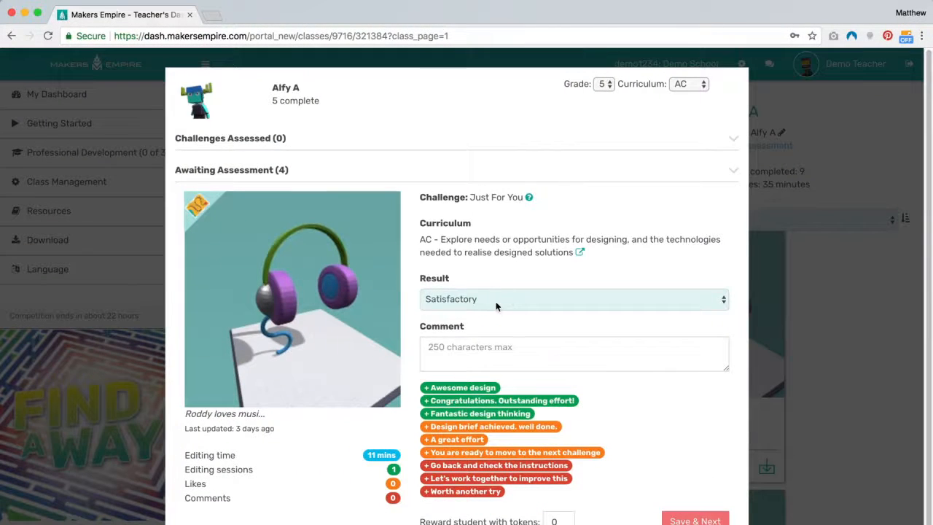
click(496, 300)
click(495, 313)
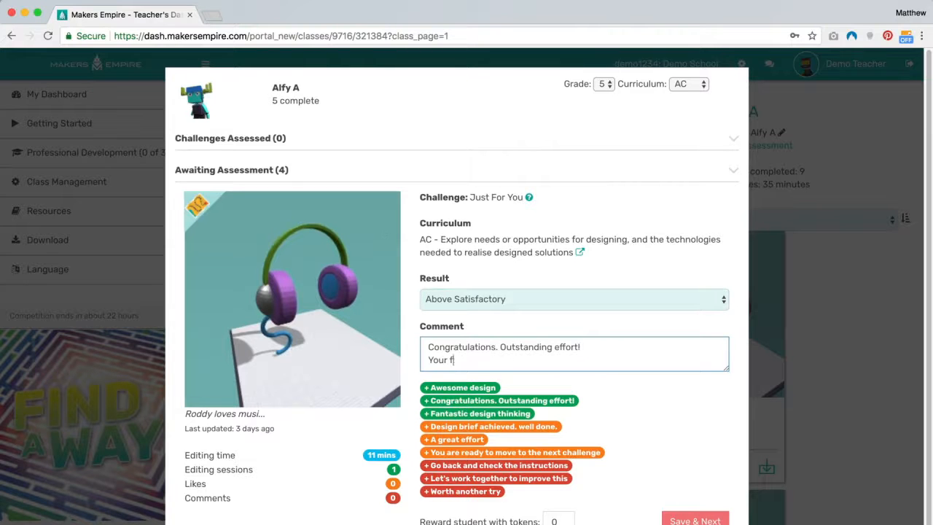
click(559, 521)
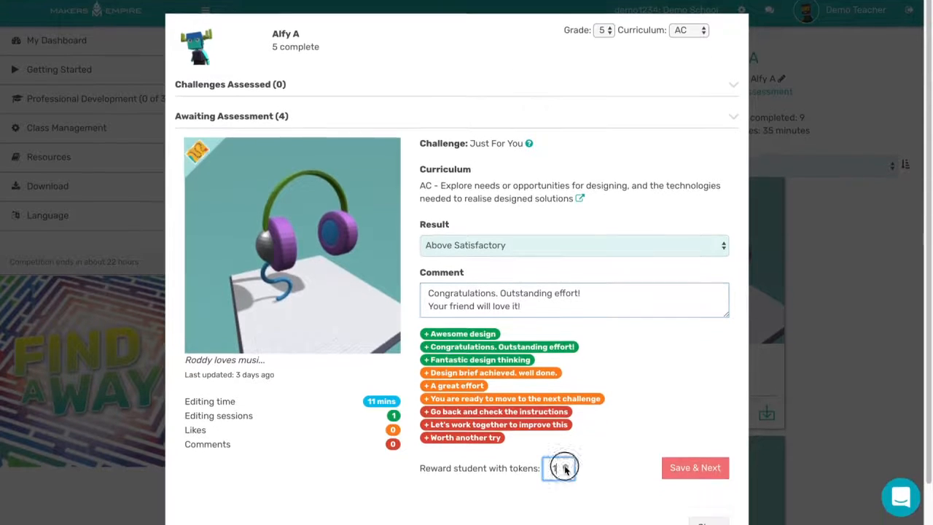
text(3)
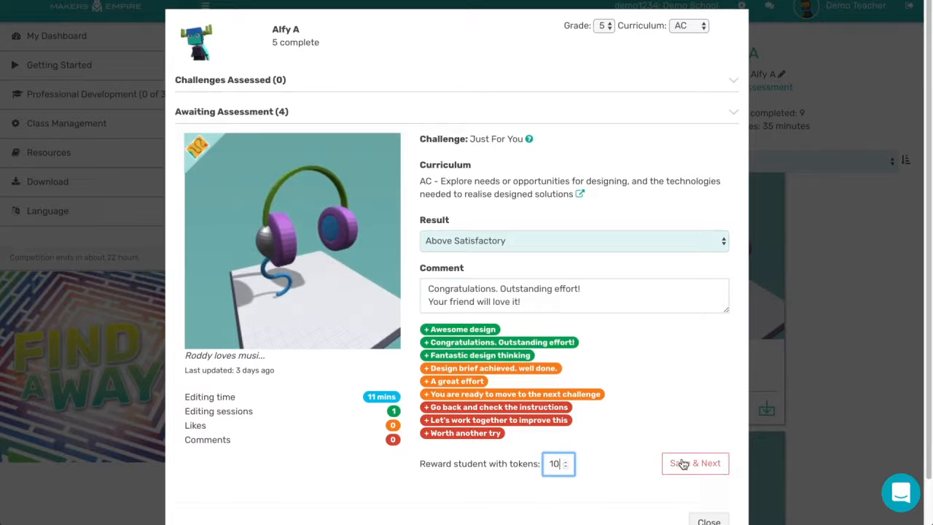
click(711, 511)
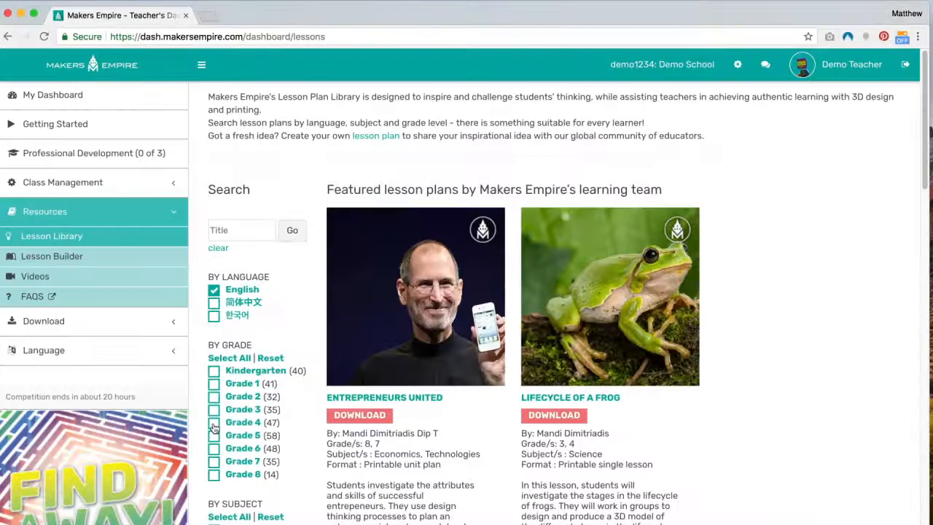
Filter lessons to Grade 4, Grade 5, Science and Geography, then open 'Science Animal Creations'
click(214, 423)
click(213, 436)
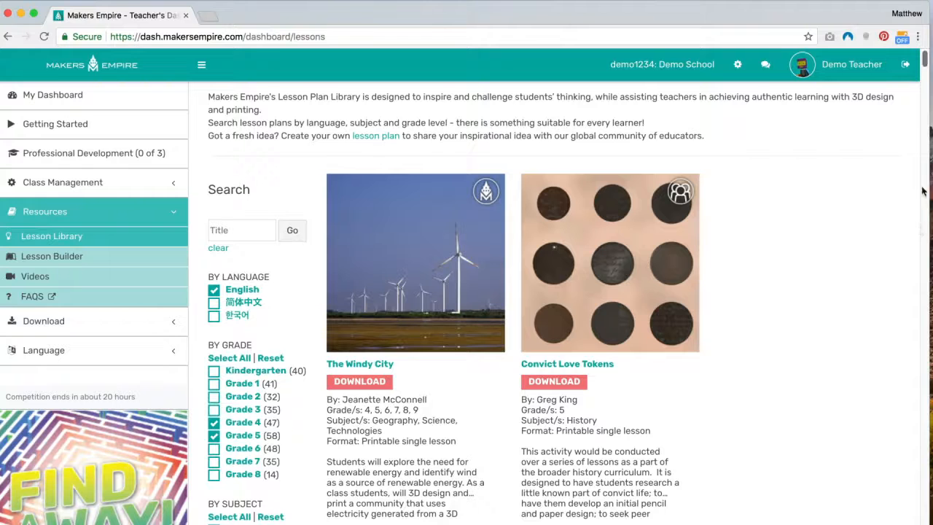
scroll(926, 66, down, 5)
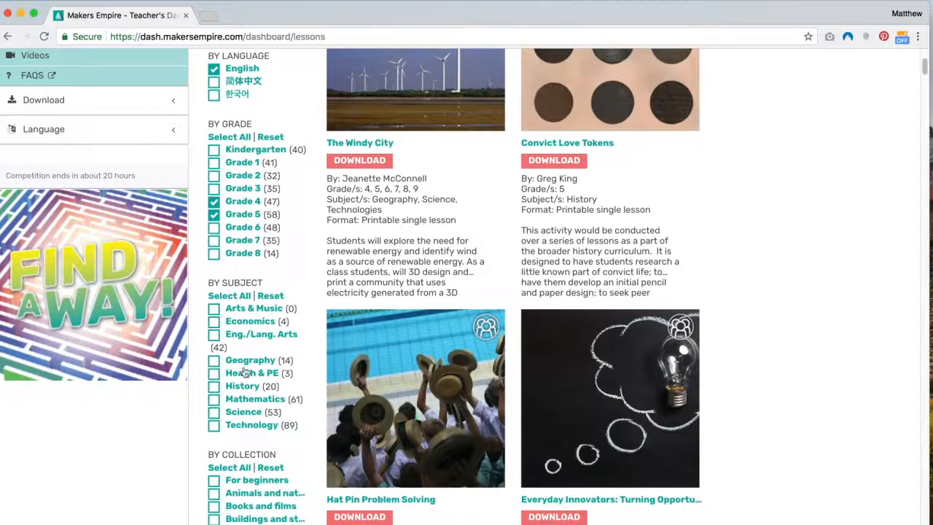
click(214, 413)
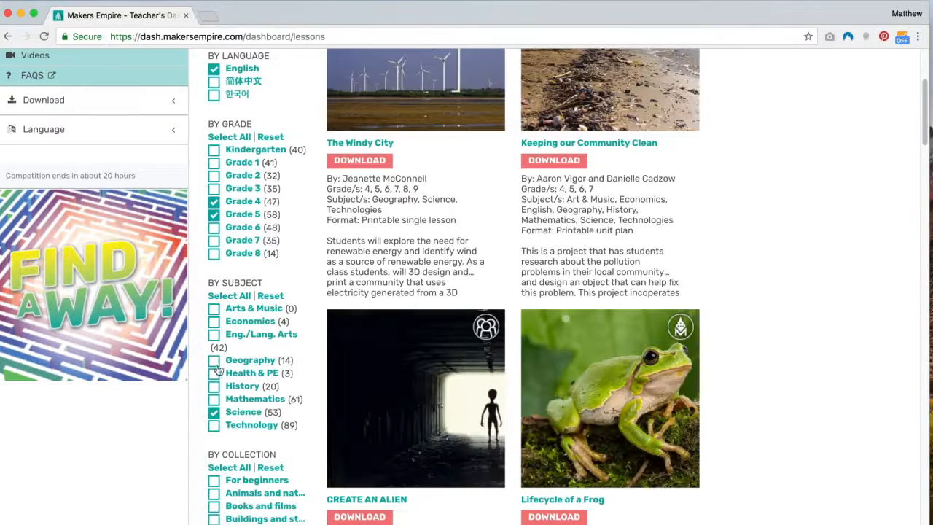
click(213, 361)
drag(924, 111, 904, 207)
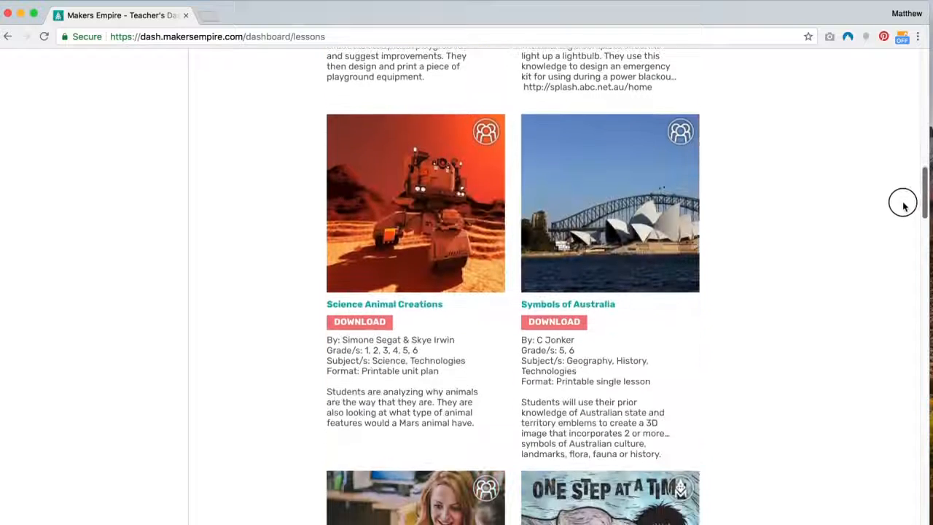
click(431, 229)
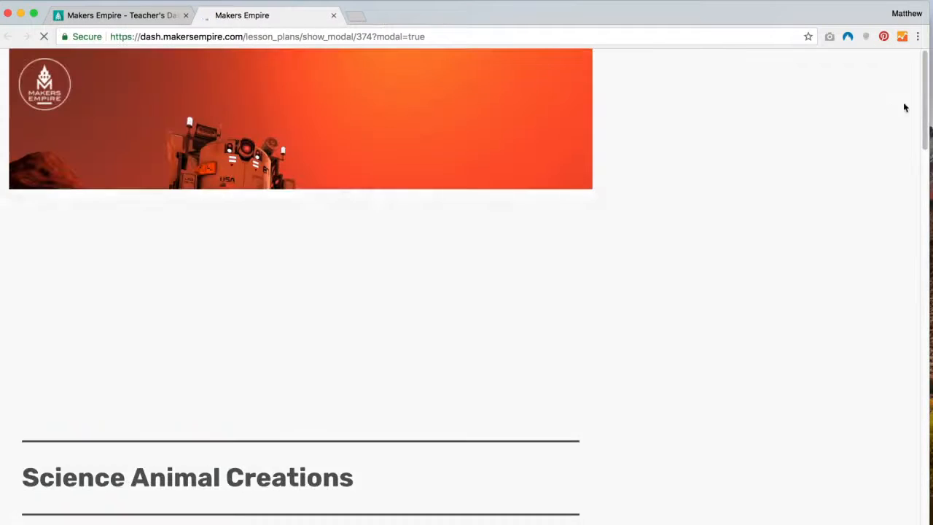
Scroll through the Science Animal Creations lesson plan
drag(923, 98, 904, 209)
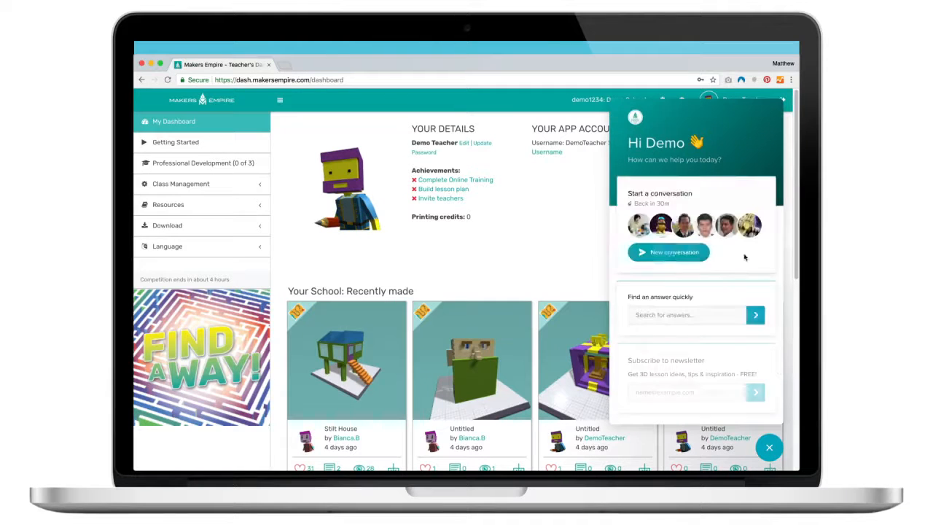
Start a new help chat message beginning 'Hi,' asking how to add students, then close the chat
click(669, 253)
text(Hi,)
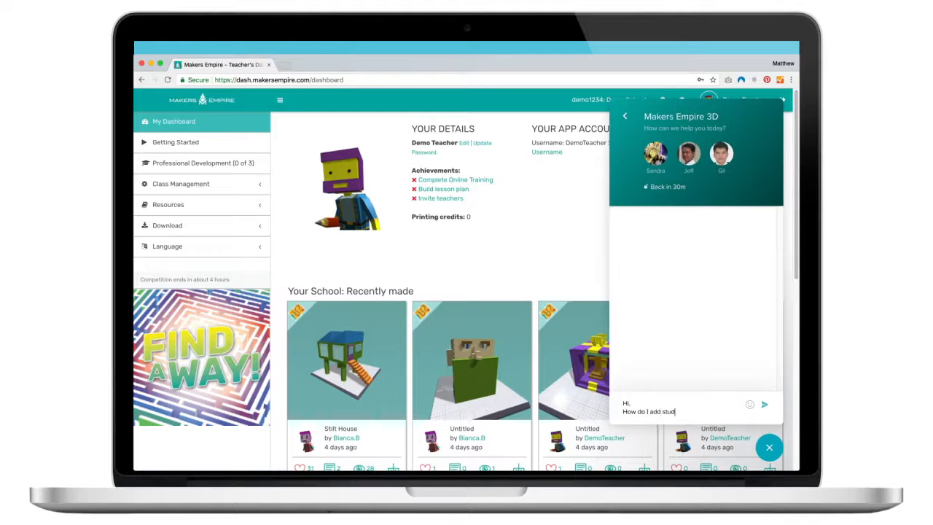
click(769, 447)
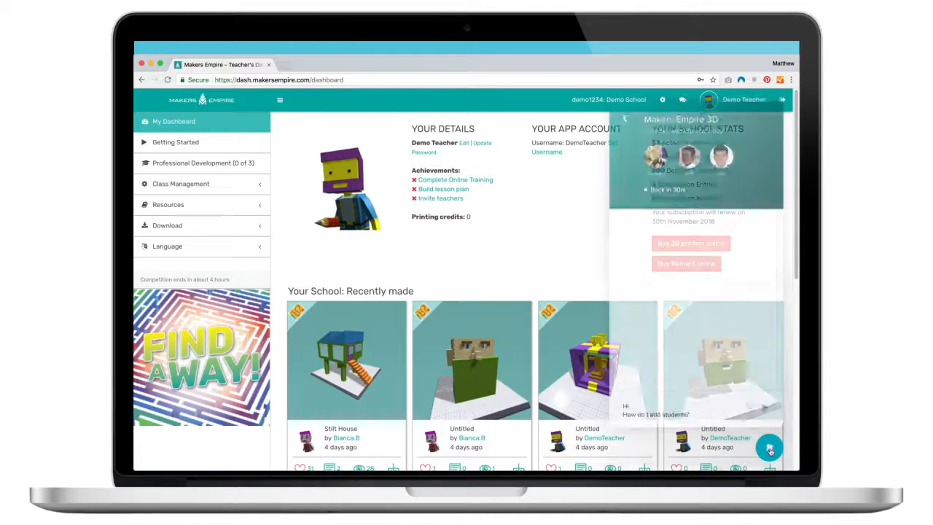
mouse_move(530, 58)
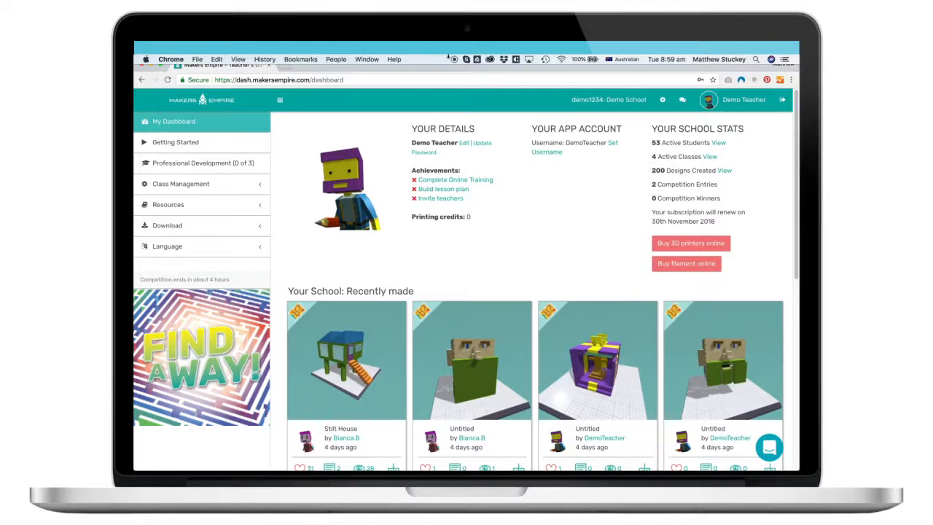